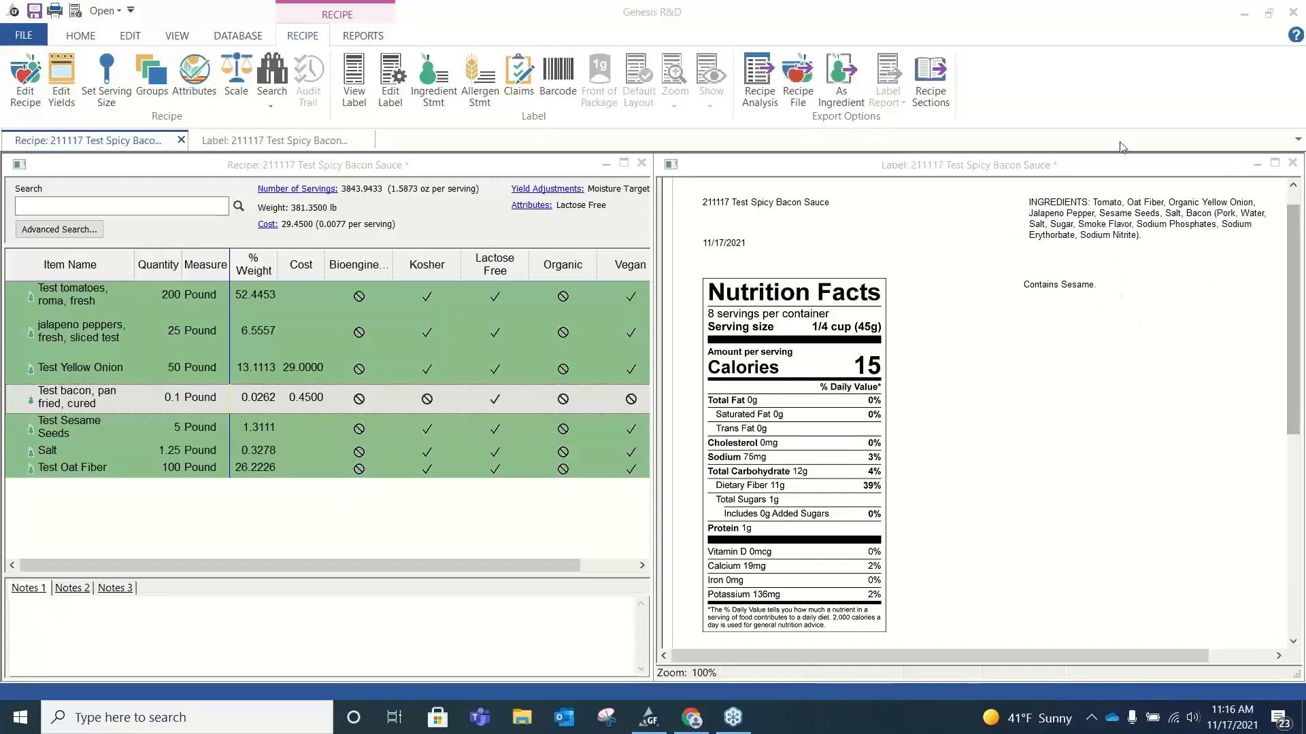
Set the quantity of Test bacon, pan fried, cured in the spicy bacon sauce recipe to 1000 pounds.
click(174, 401)
double_click(169, 398)
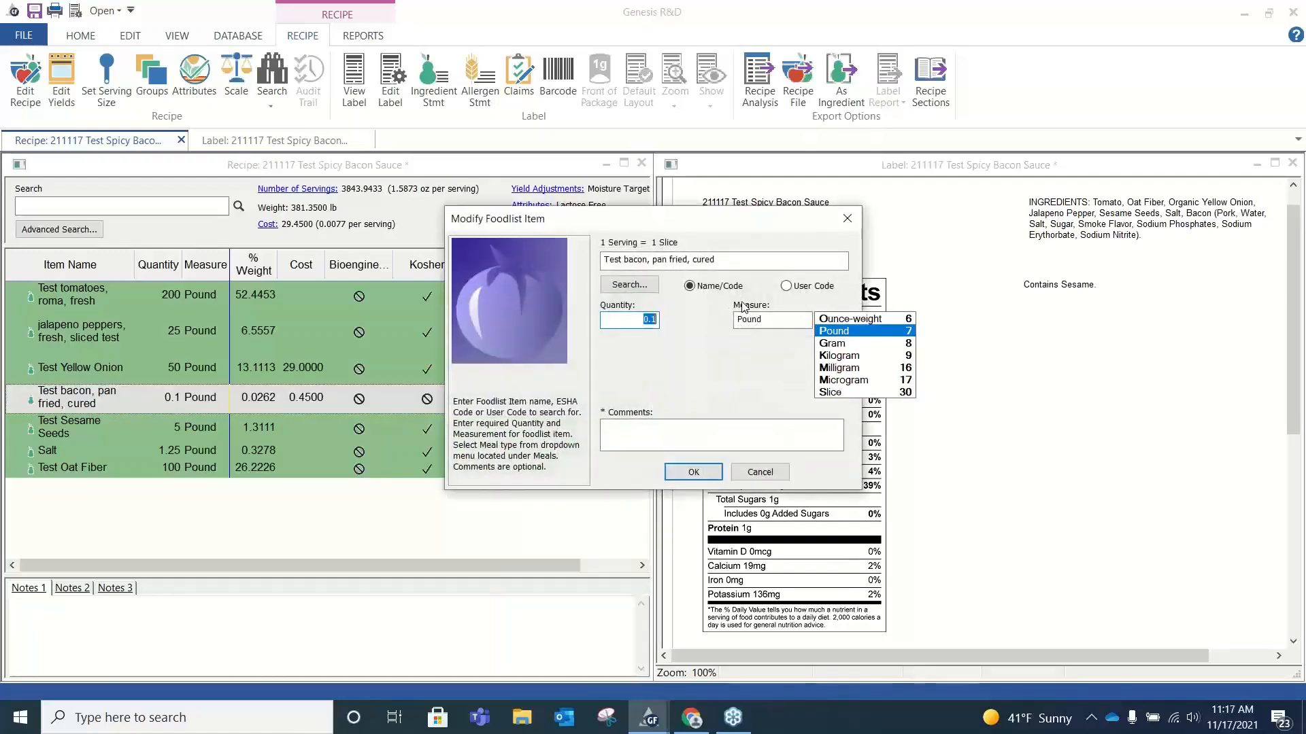
text(1000)
key(Return)
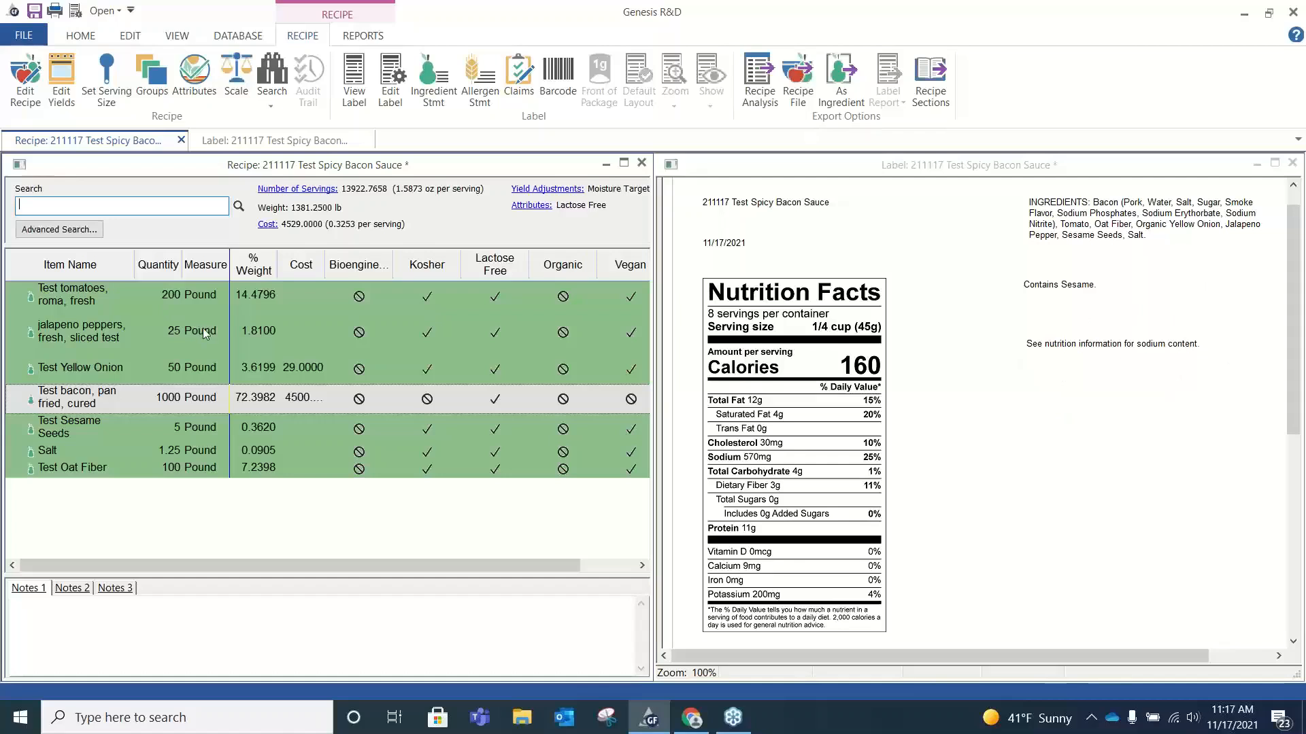
Return the quantity of Test bacon, pan fried, cured to 0.1 pound.
click(158, 406)
double_click(161, 406)
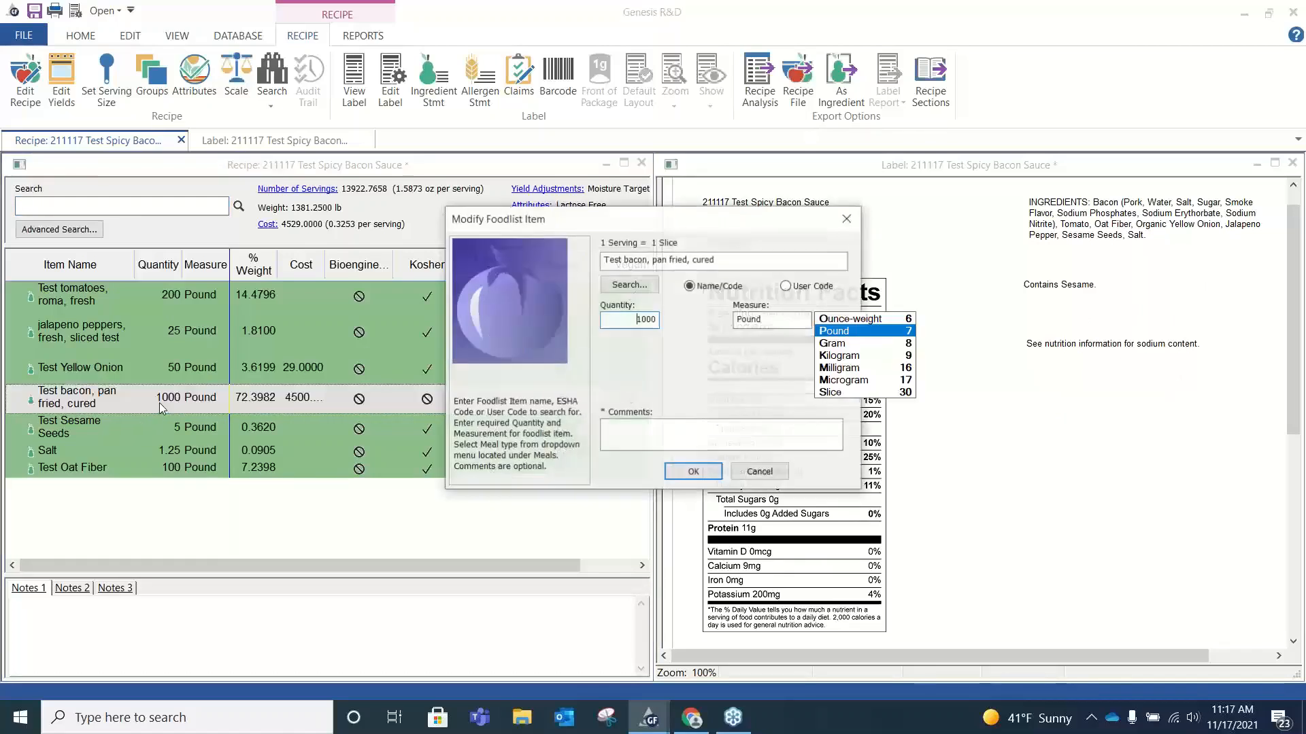
double_click(651, 316)
click(693, 472)
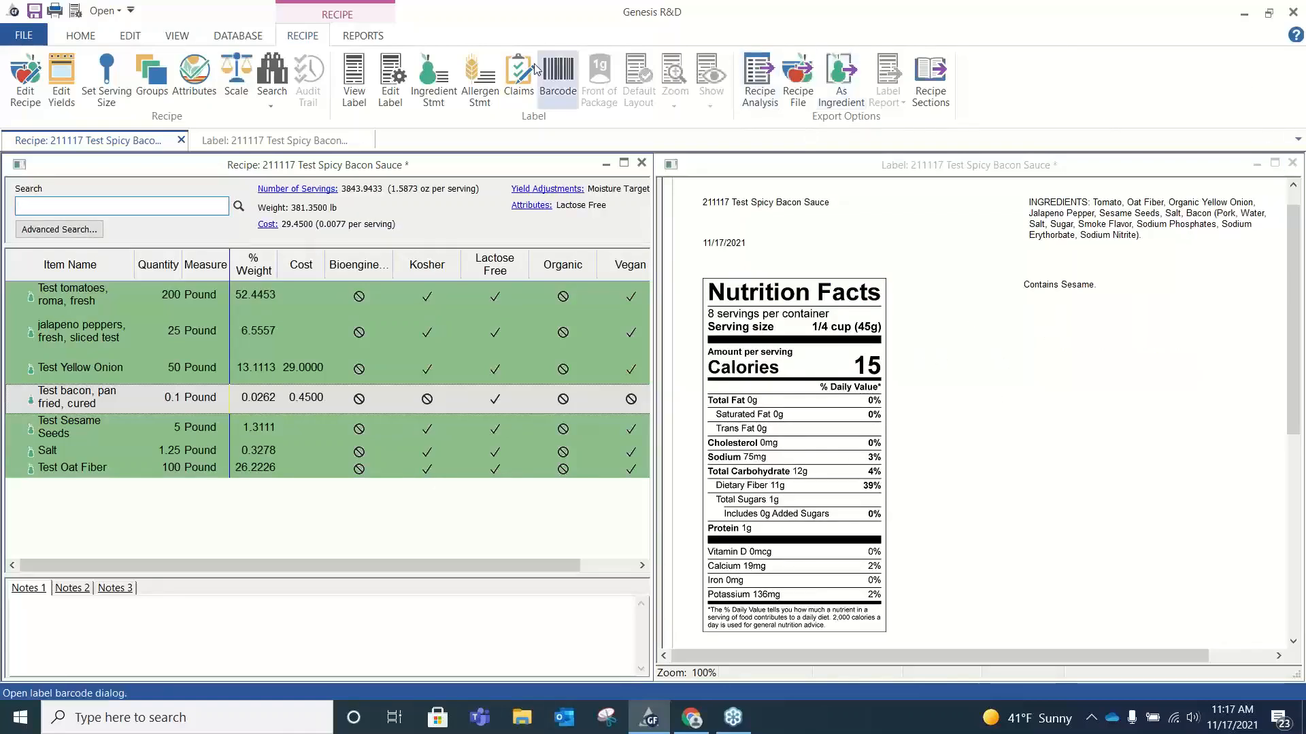
Review the nutrient content claims available for the recipe under U.S. rules.
click(518, 78)
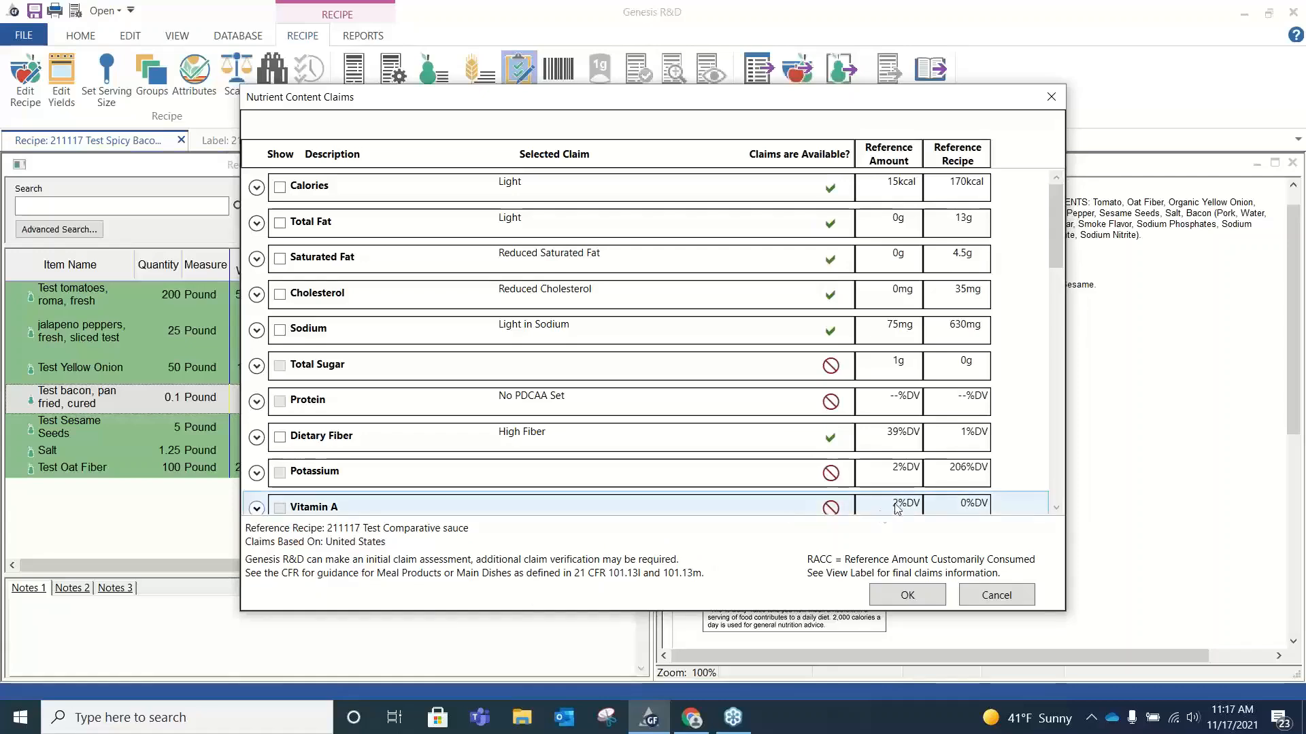
click(909, 596)
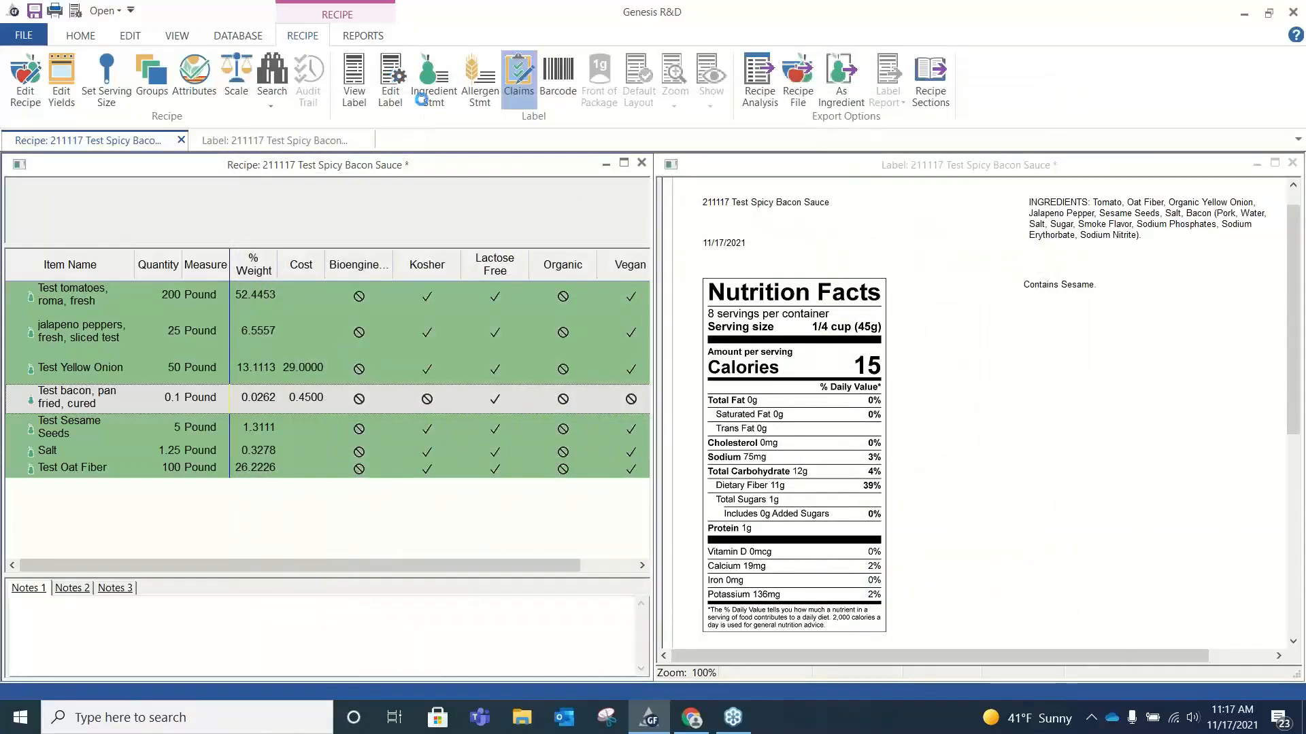
Change the label's country/authority to Canada in the general label settings.
click(390, 80)
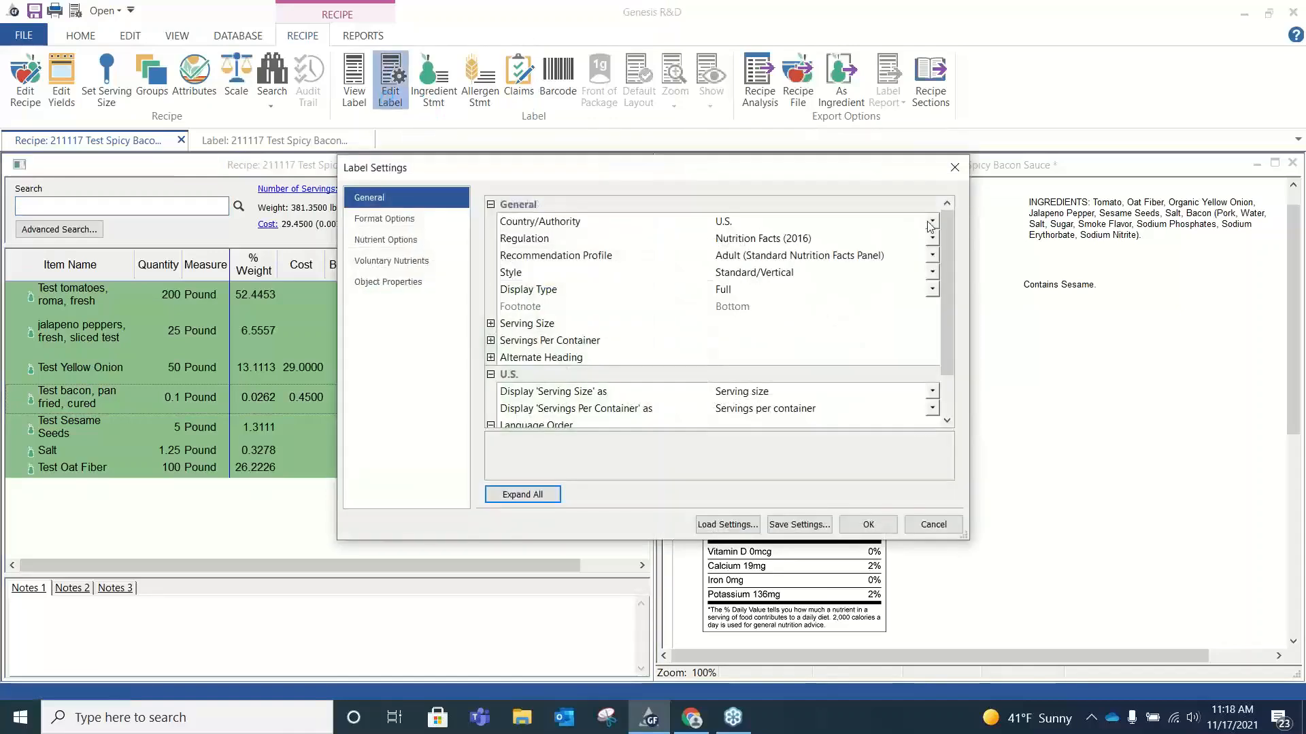
click(931, 221)
click(895, 256)
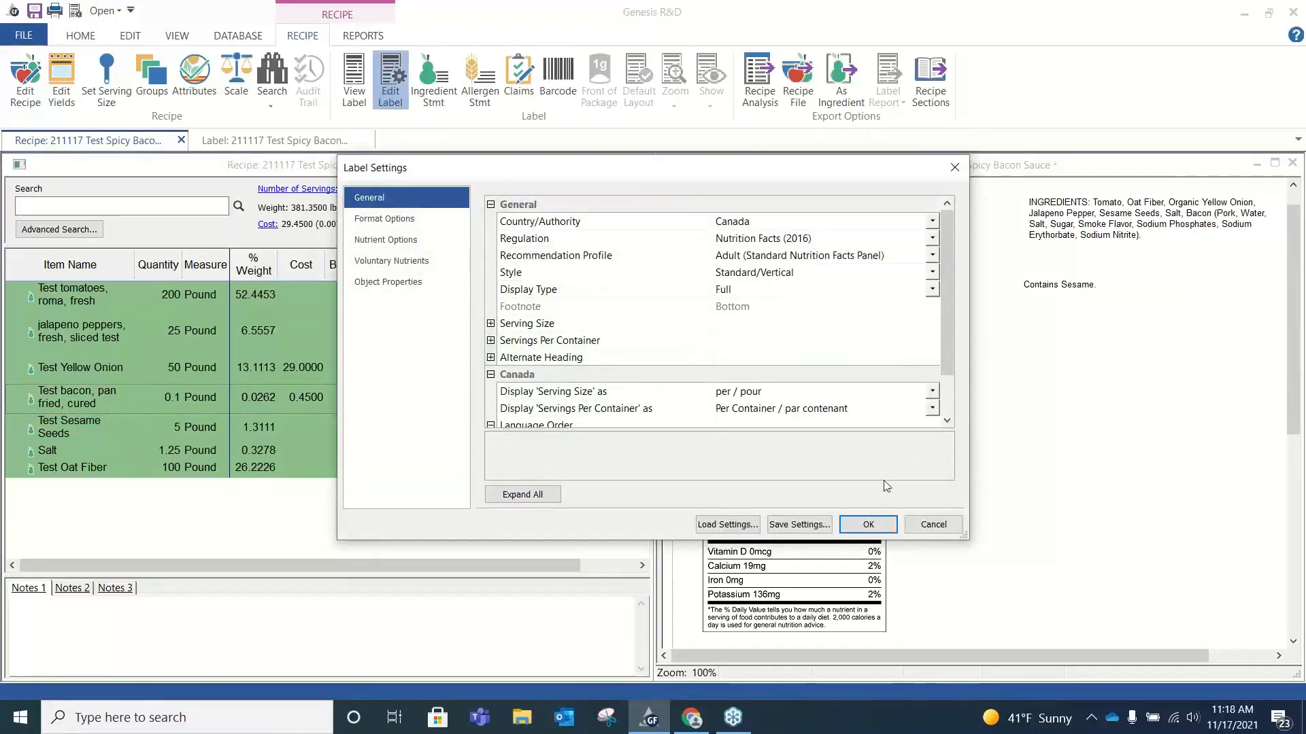
click(883, 526)
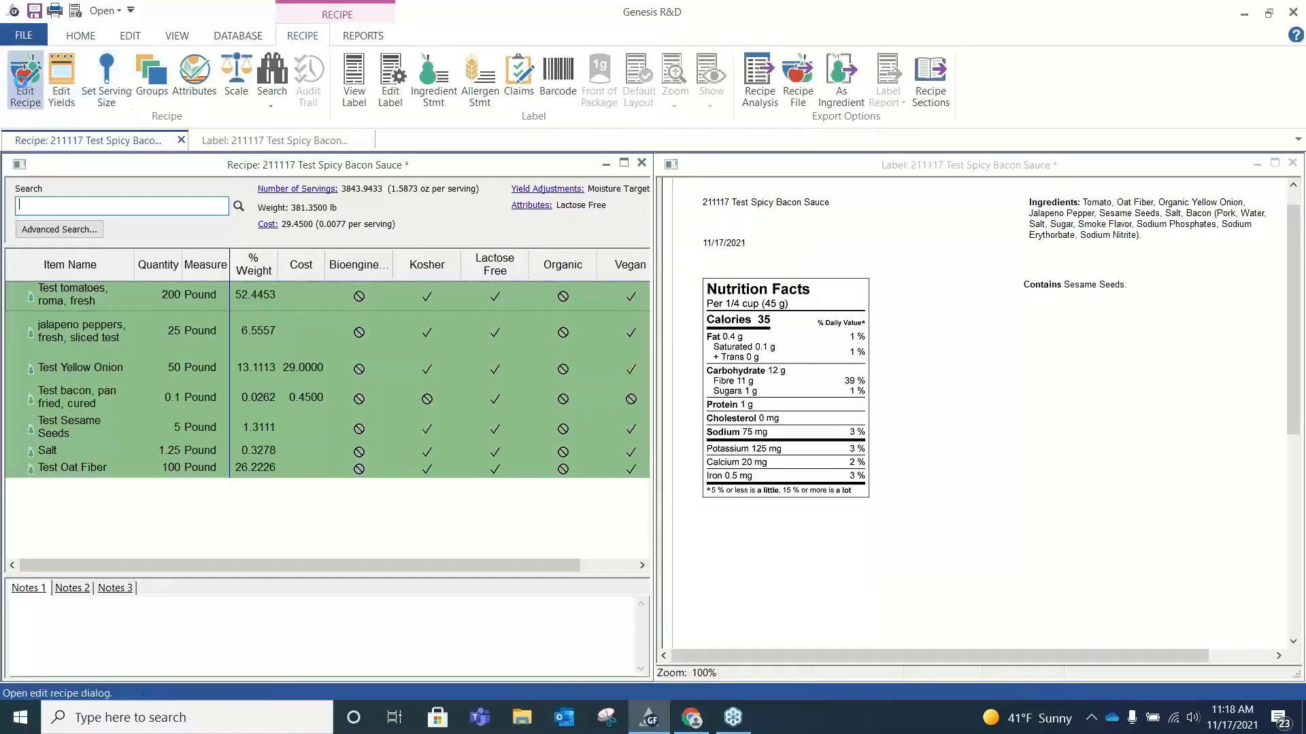
Check the reference recipe assigned for nutrient content claims, and review the claims available under Canadian rules.
click(25, 80)
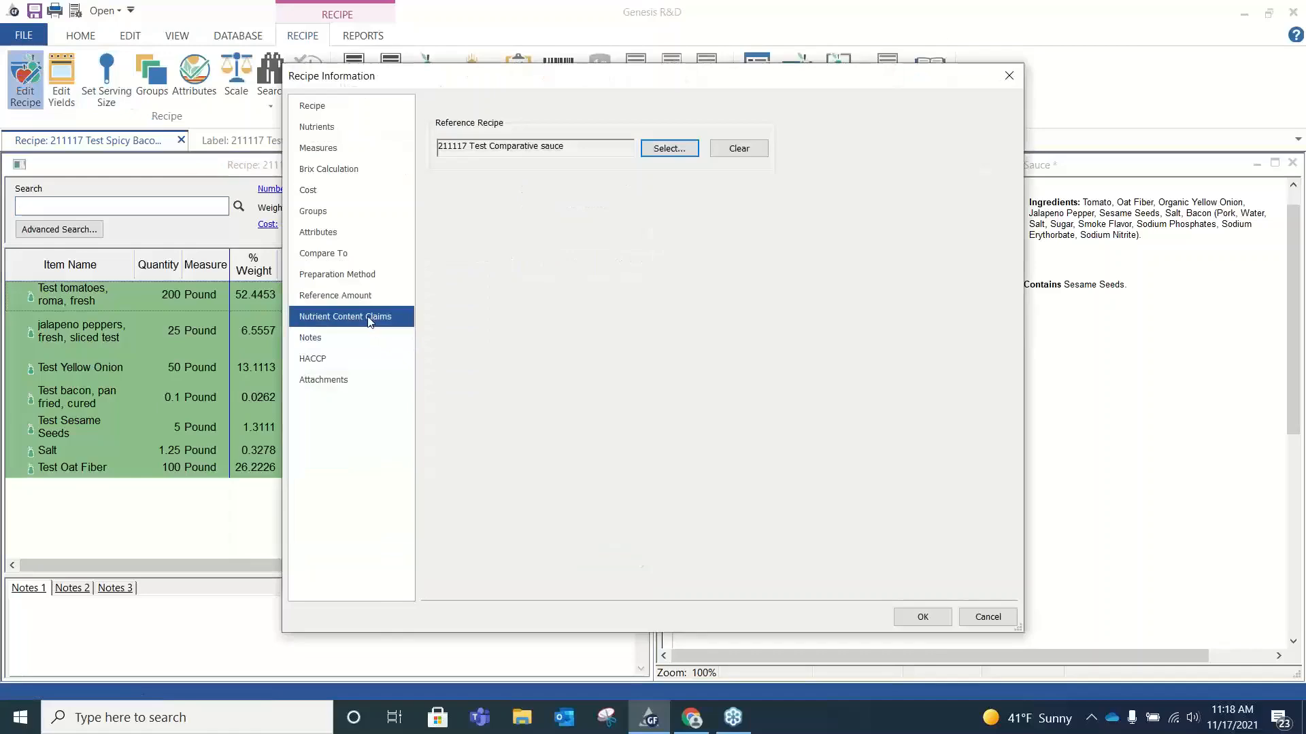
click(669, 148)
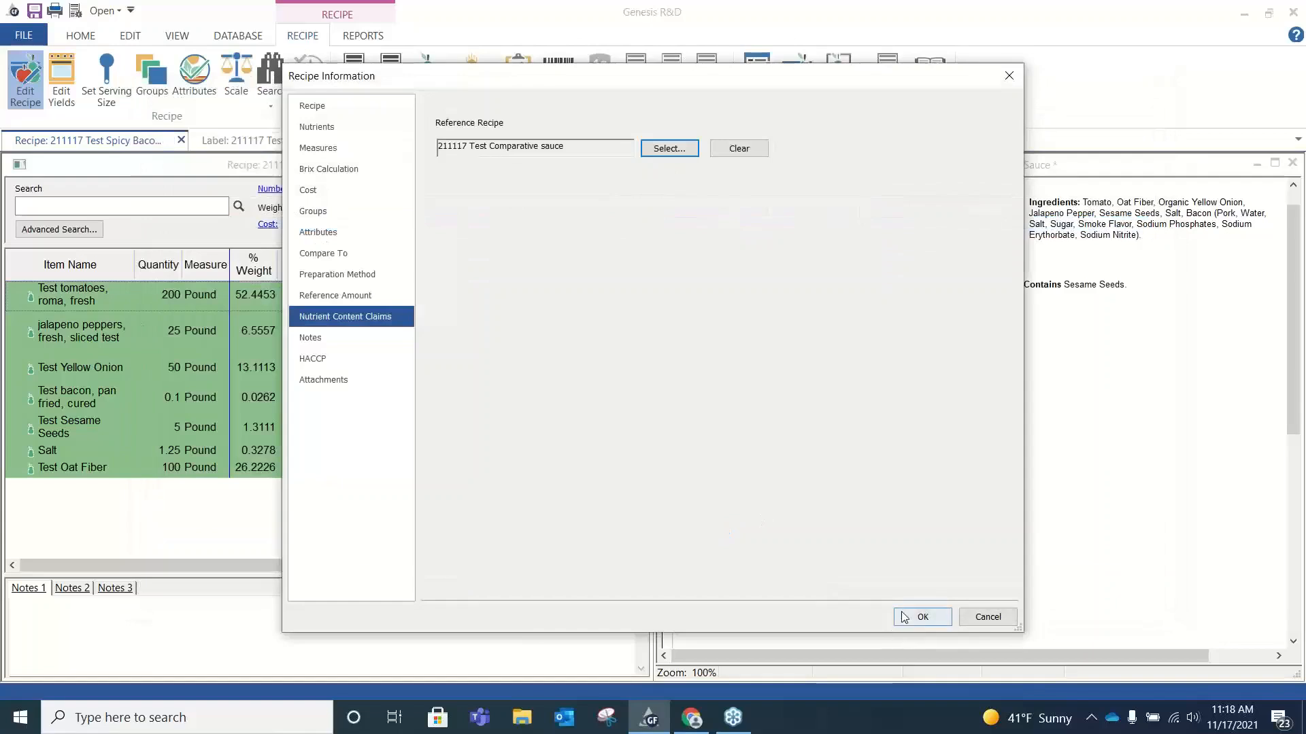
click(912, 615)
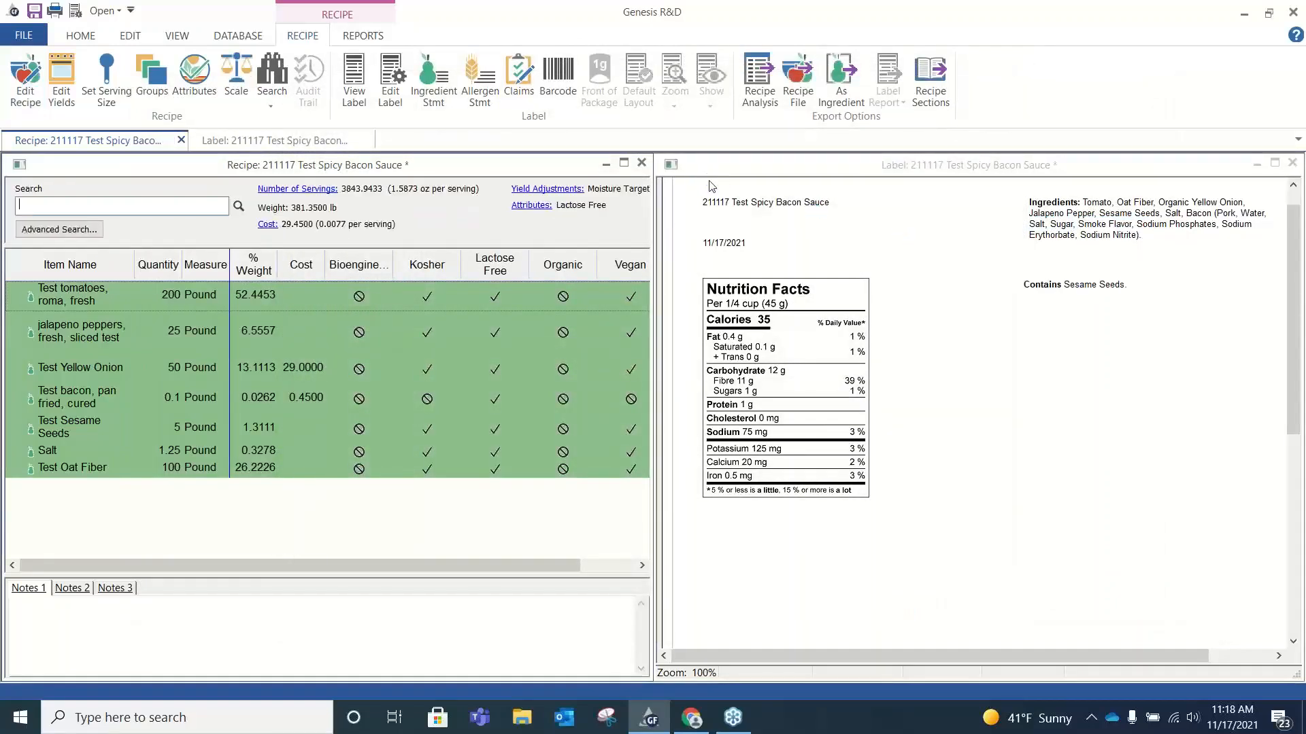
click(520, 81)
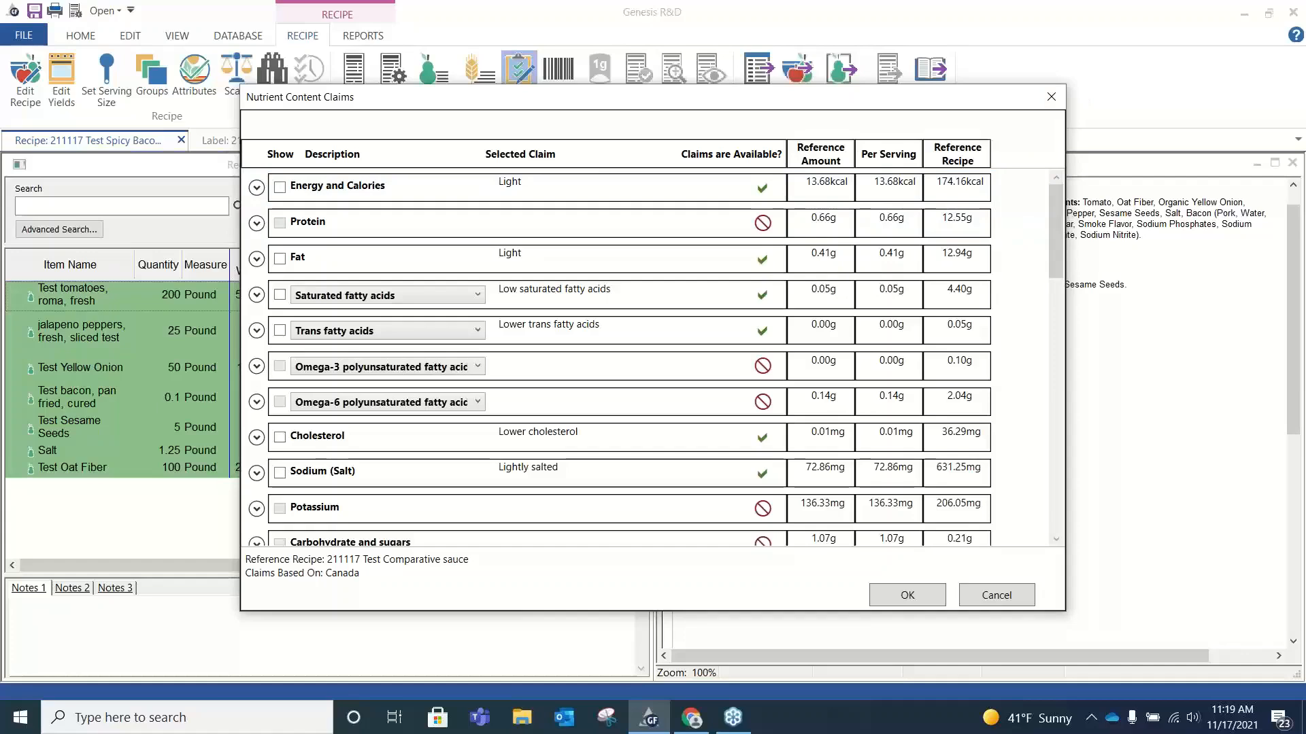
click(1051, 99)
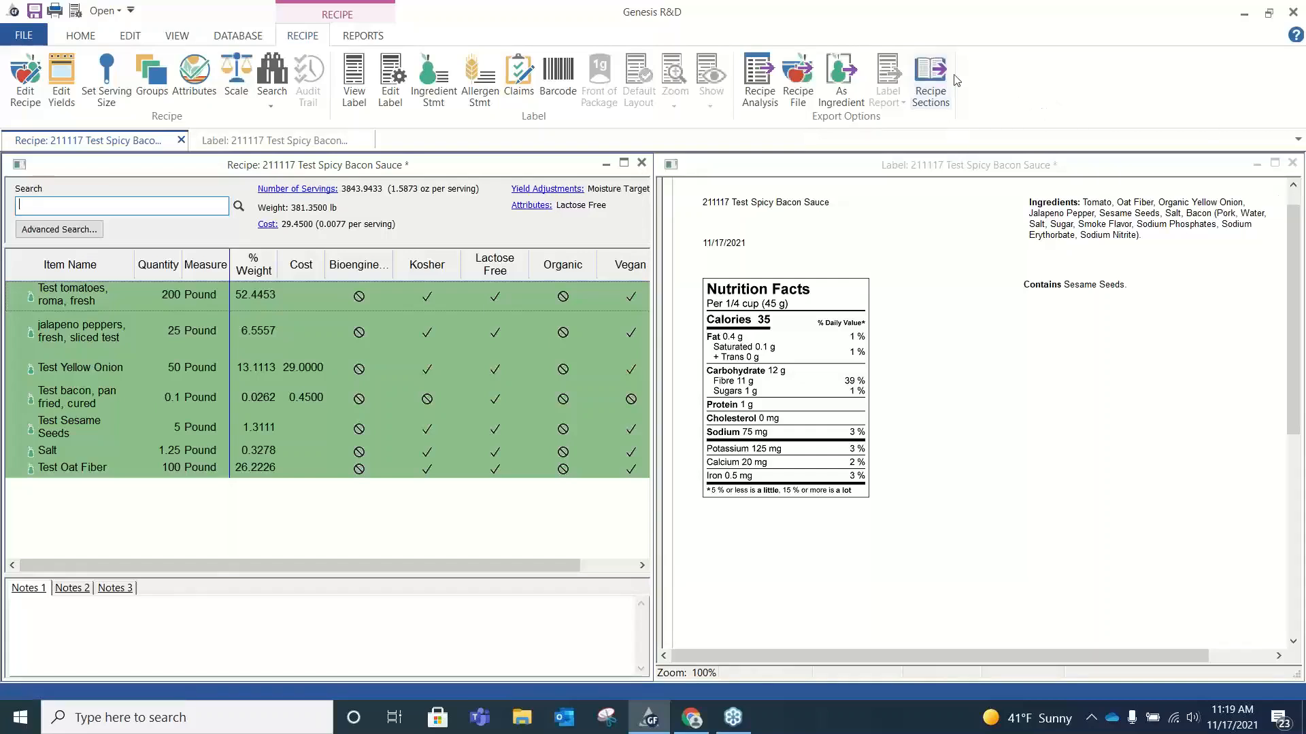
Start exporting the recipe as an ESHA data file (.exl) and cancel without saving.
click(797, 87)
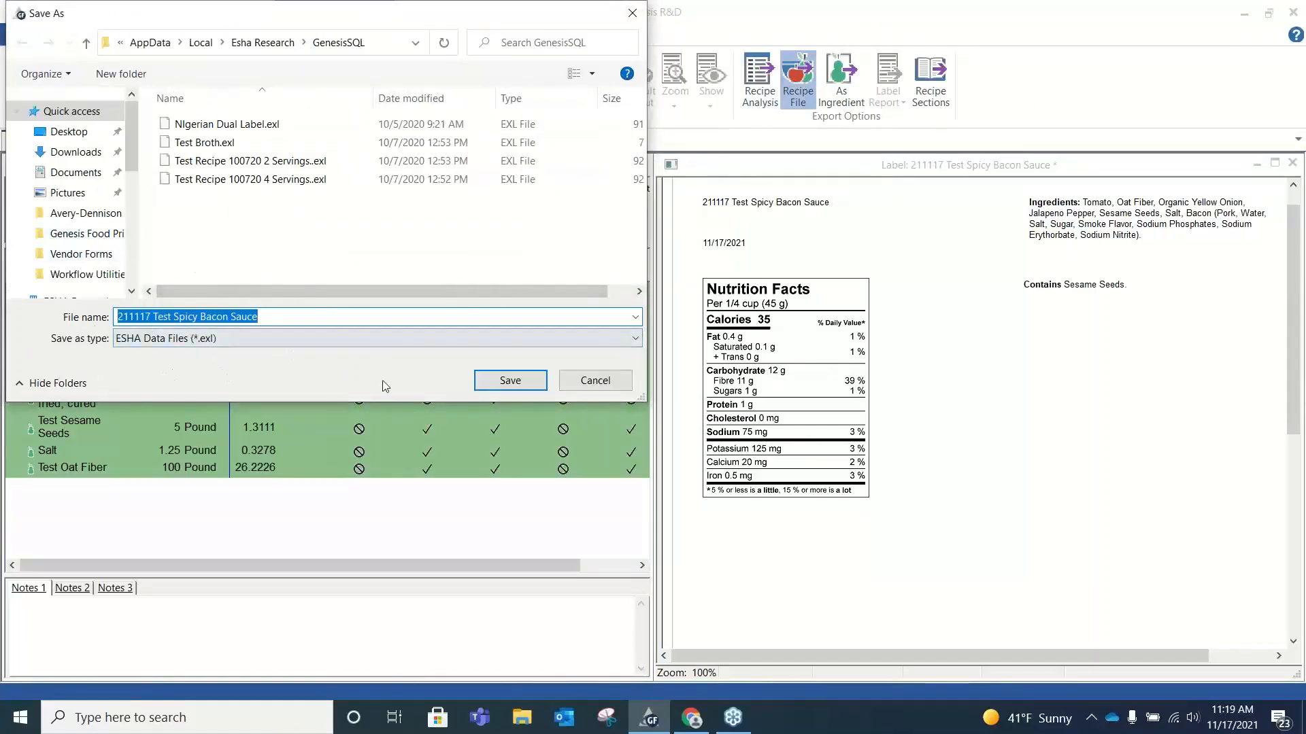
click(632, 13)
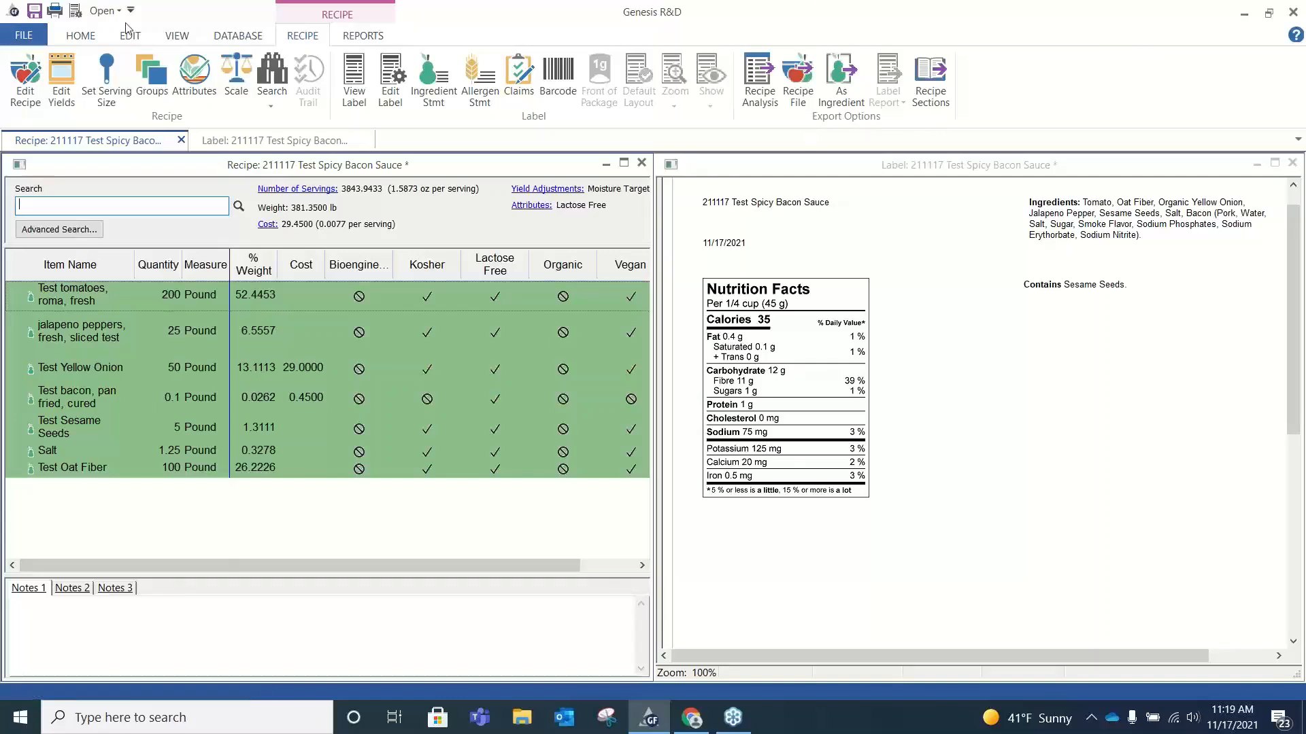
Open the menu label 211117 Menu Test and display its Menu Label Report.
click(80, 36)
click(60, 65)
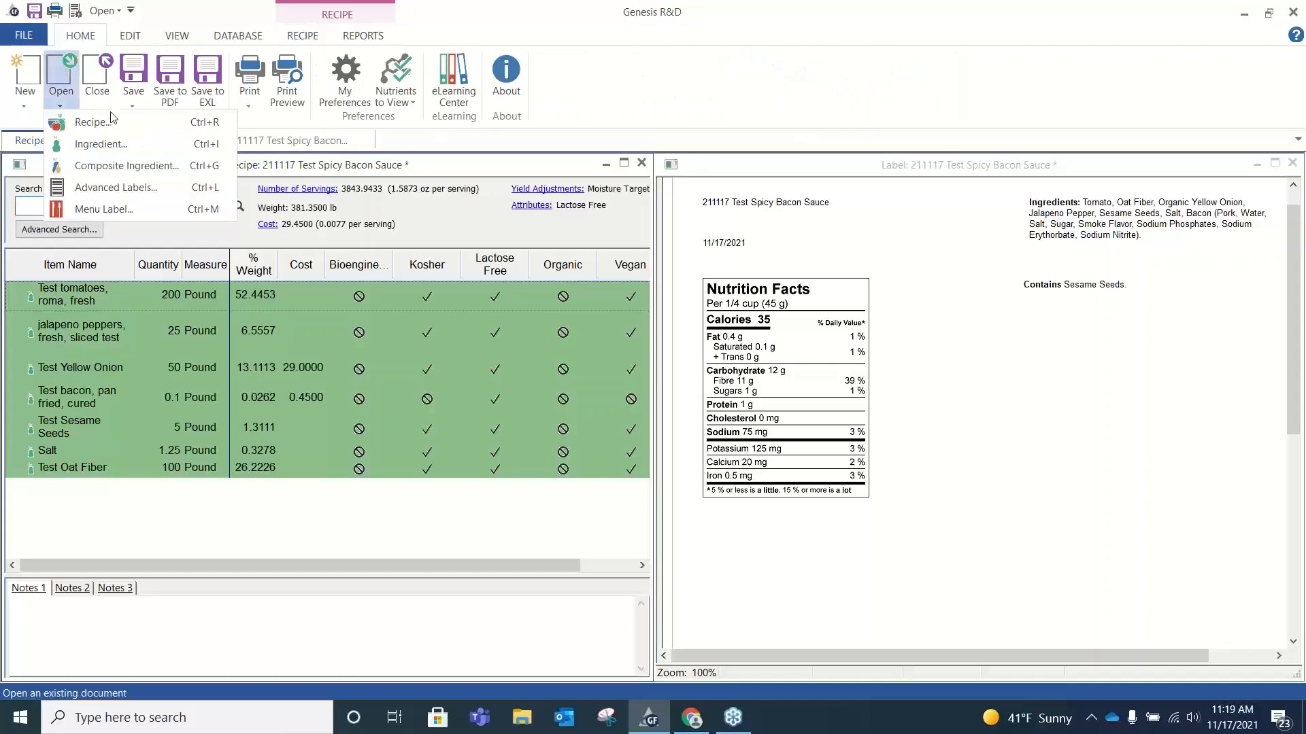
click(116, 208)
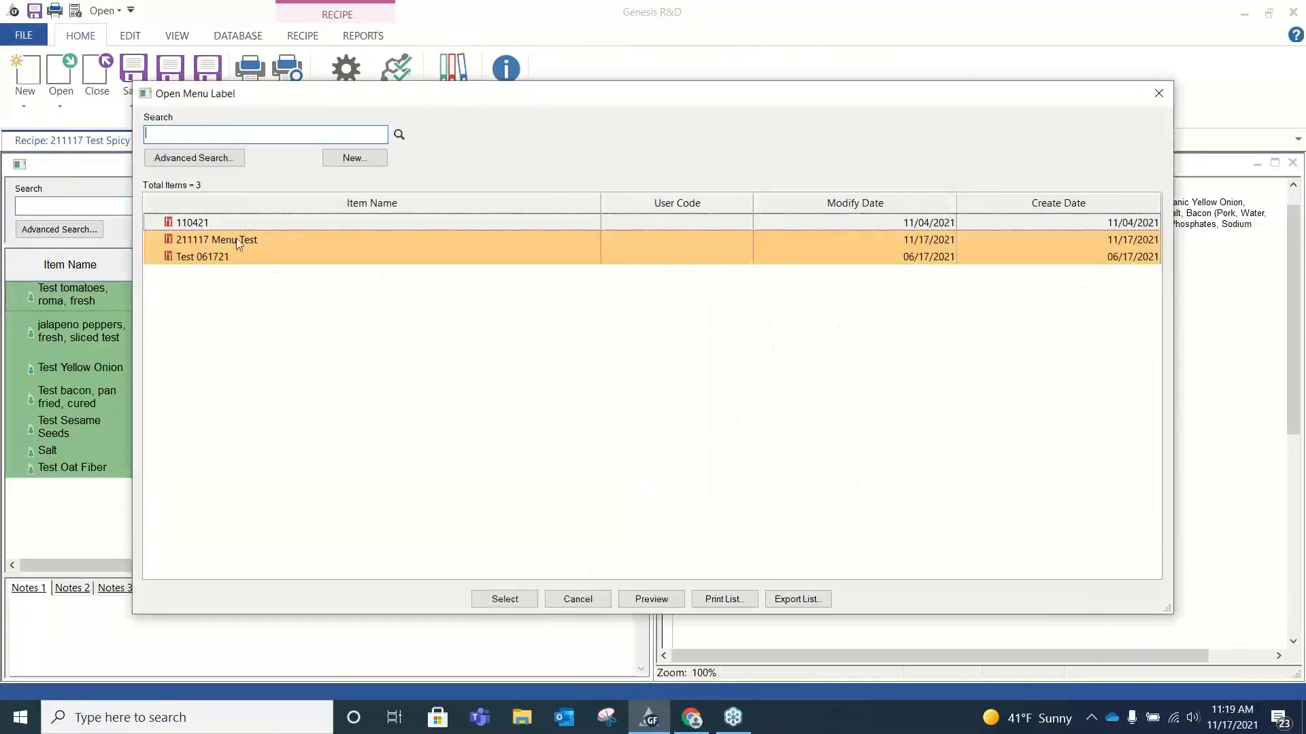
double_click(236, 242)
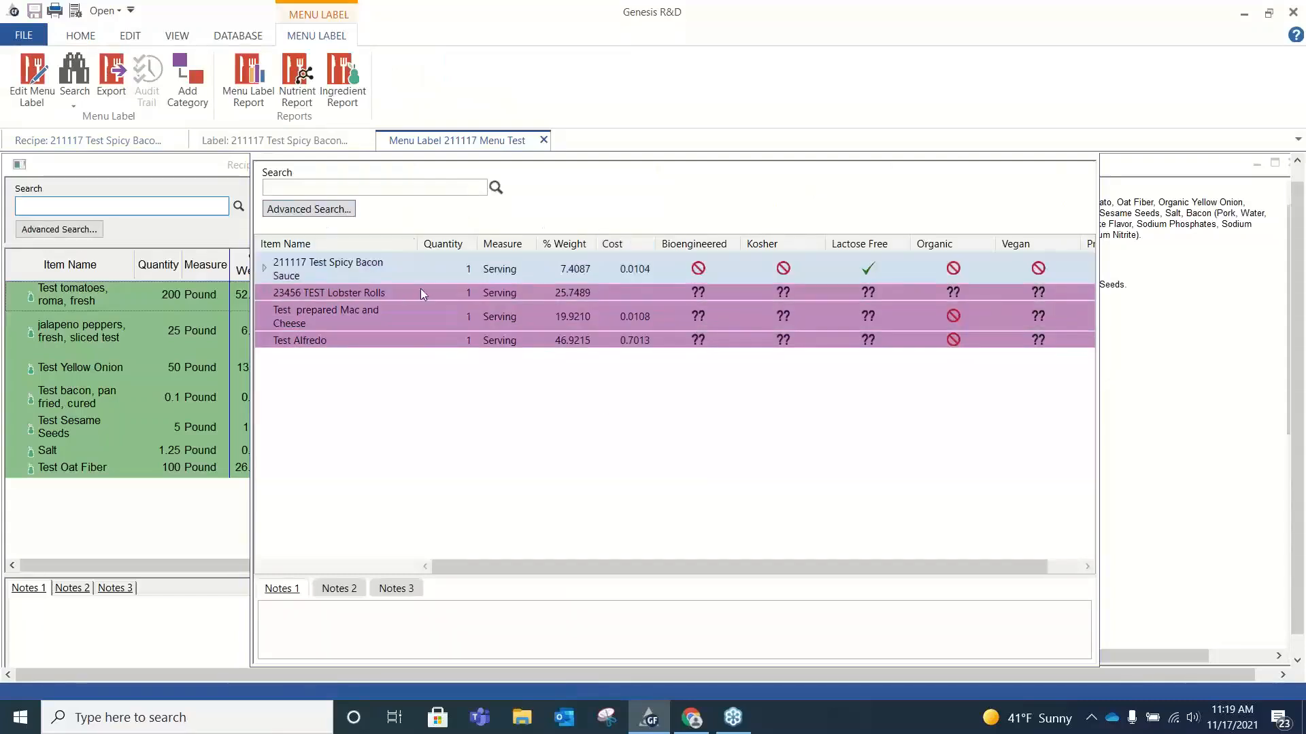
click(256, 90)
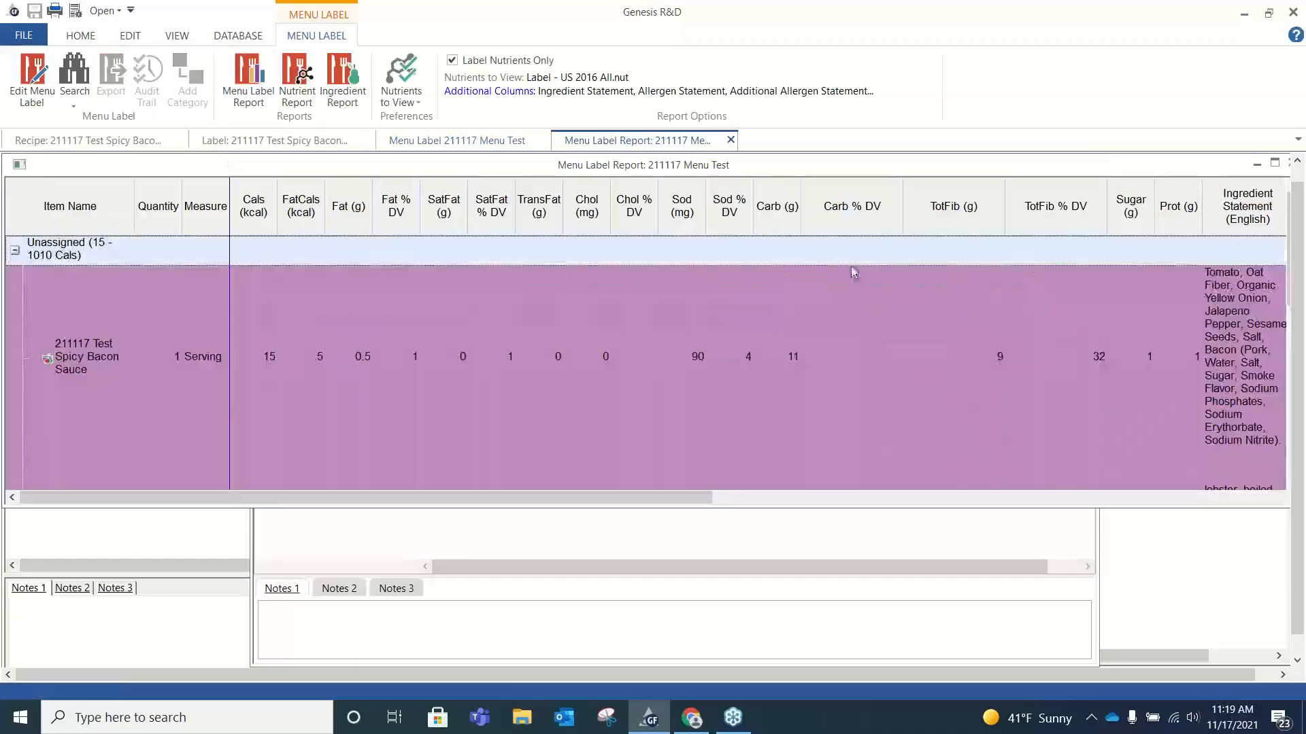
Look through the menu label report and compare it with the Label Nutrients Only limit turned off and on again.
scroll(670, 350, down, 3)
scroll(670, 353, up, 3)
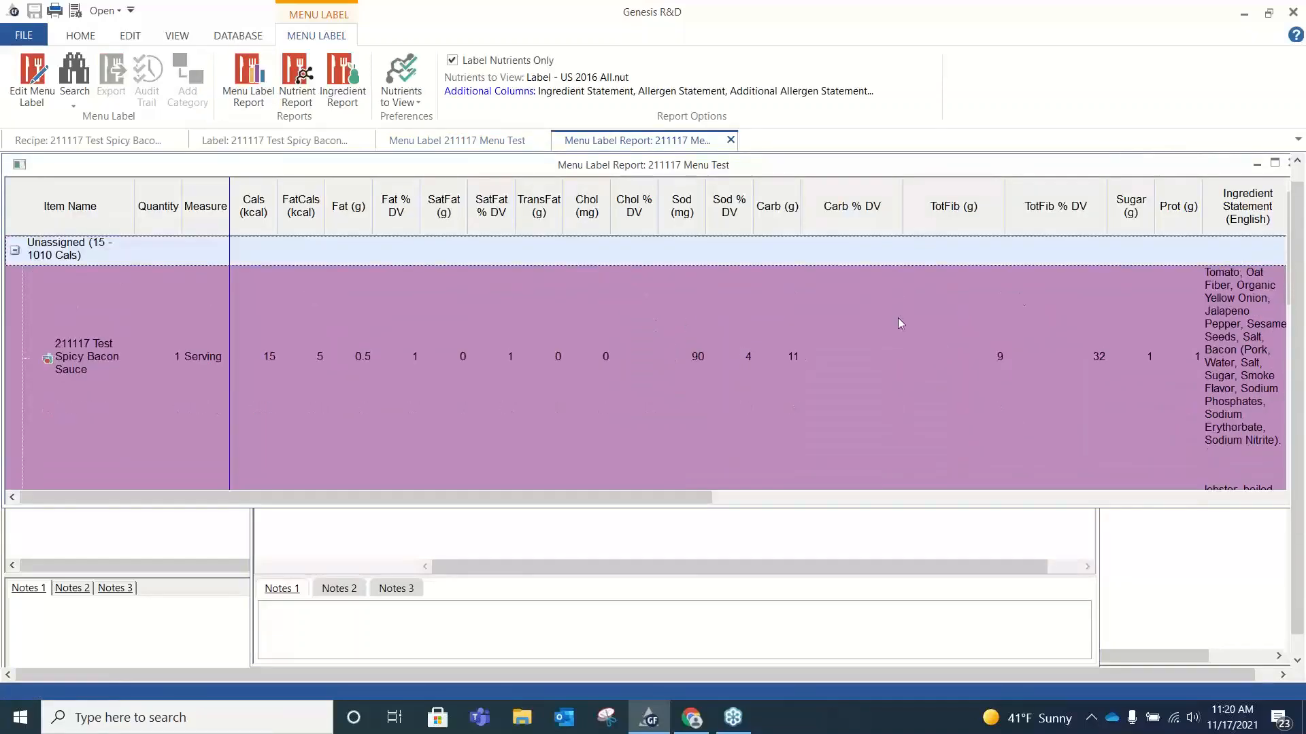
scroll(846, 340, down, 3)
scroll(845, 336, up, 3)
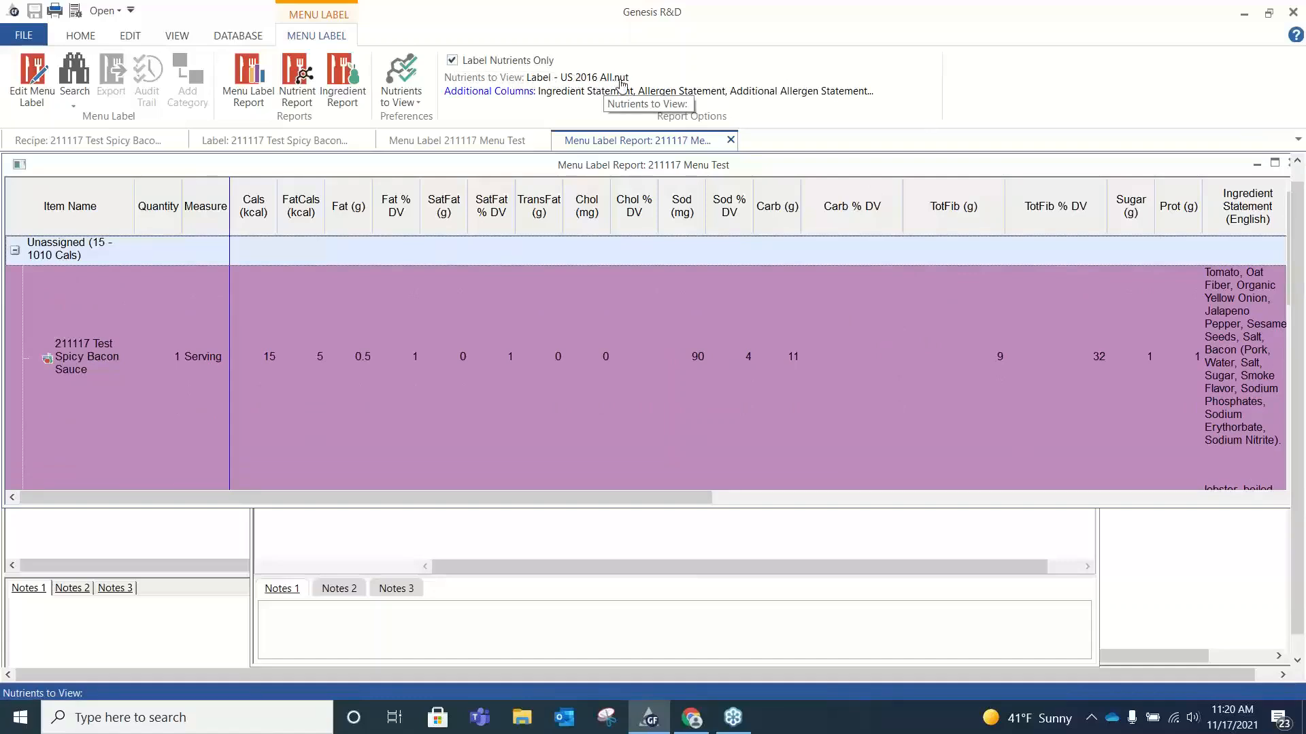
click(458, 62)
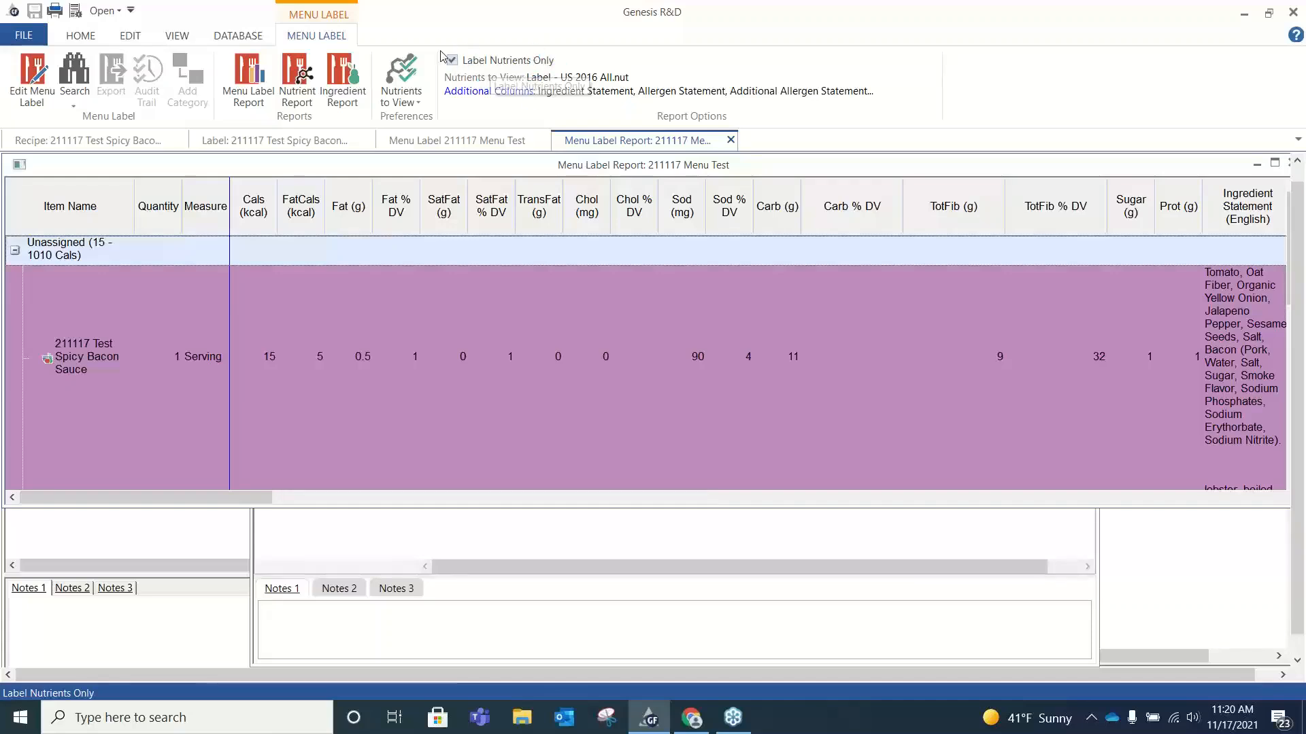
click(452, 60)
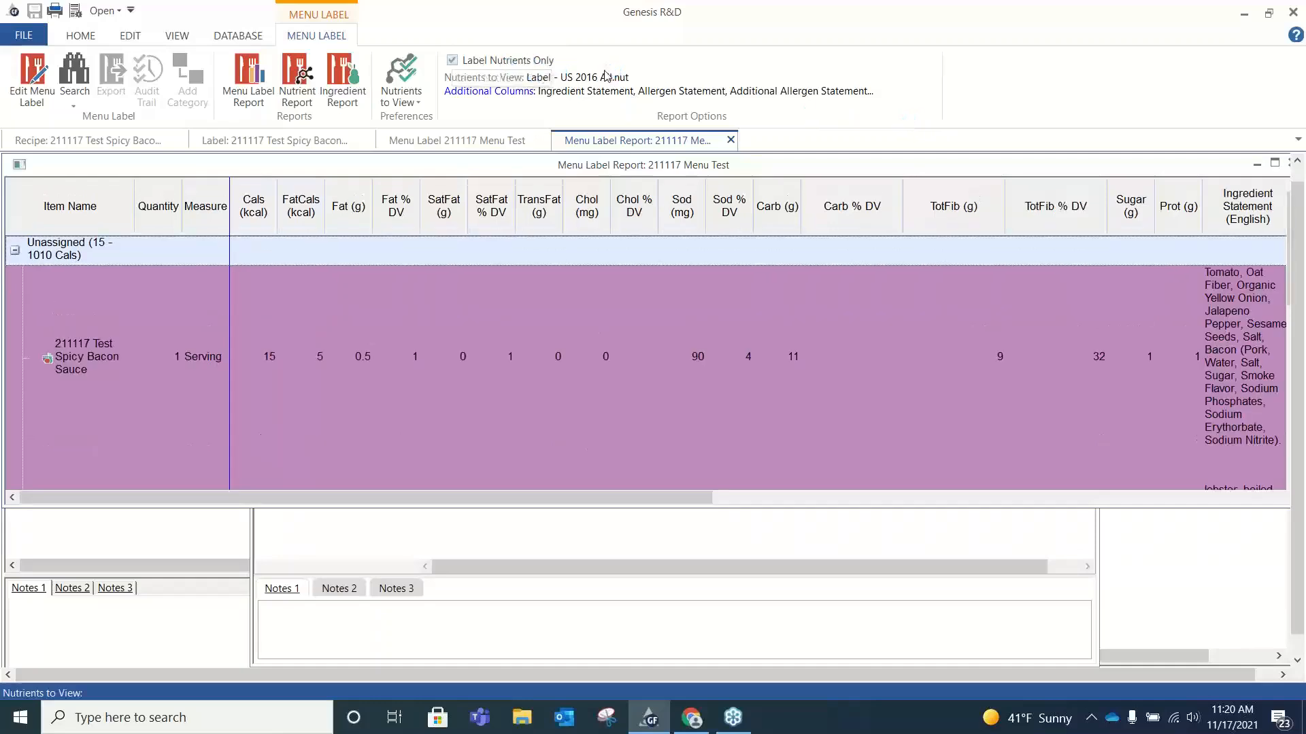
Add the Gram Weight and Allergens columns to the report and remove the Allergen Statement column.
click(506, 93)
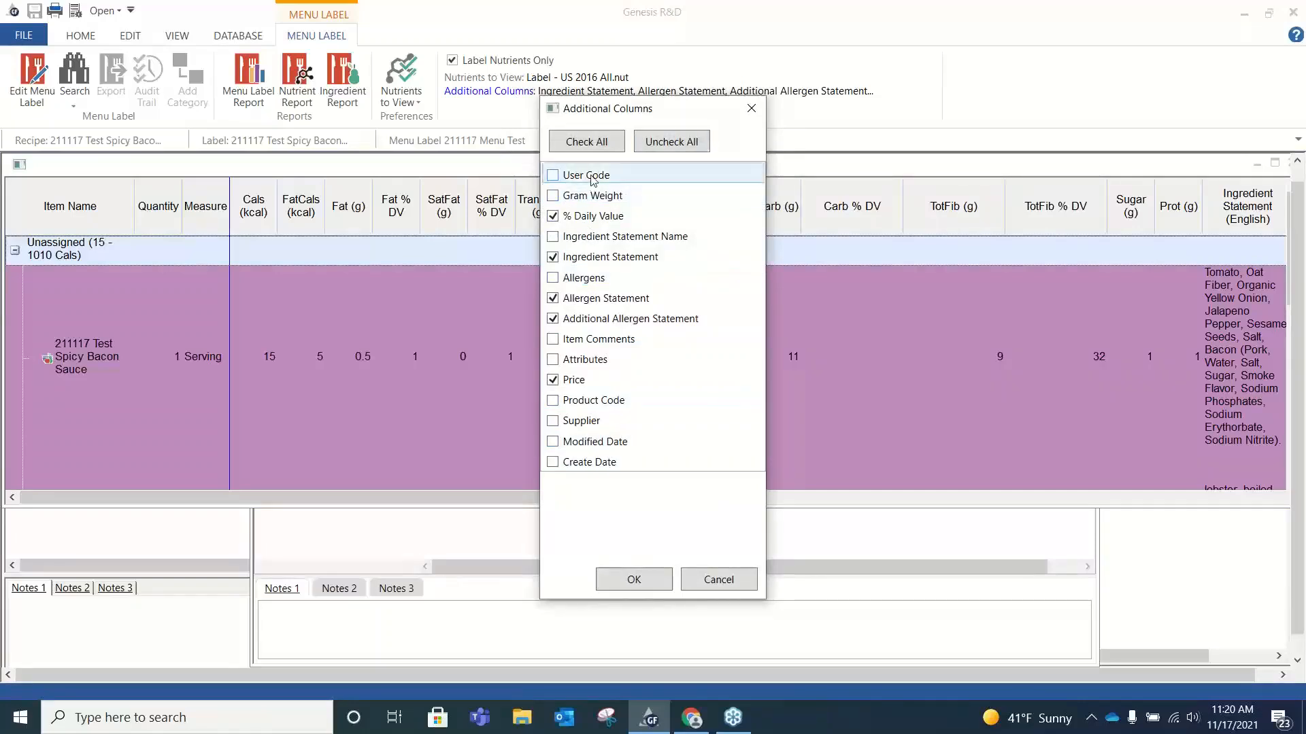
click(551, 196)
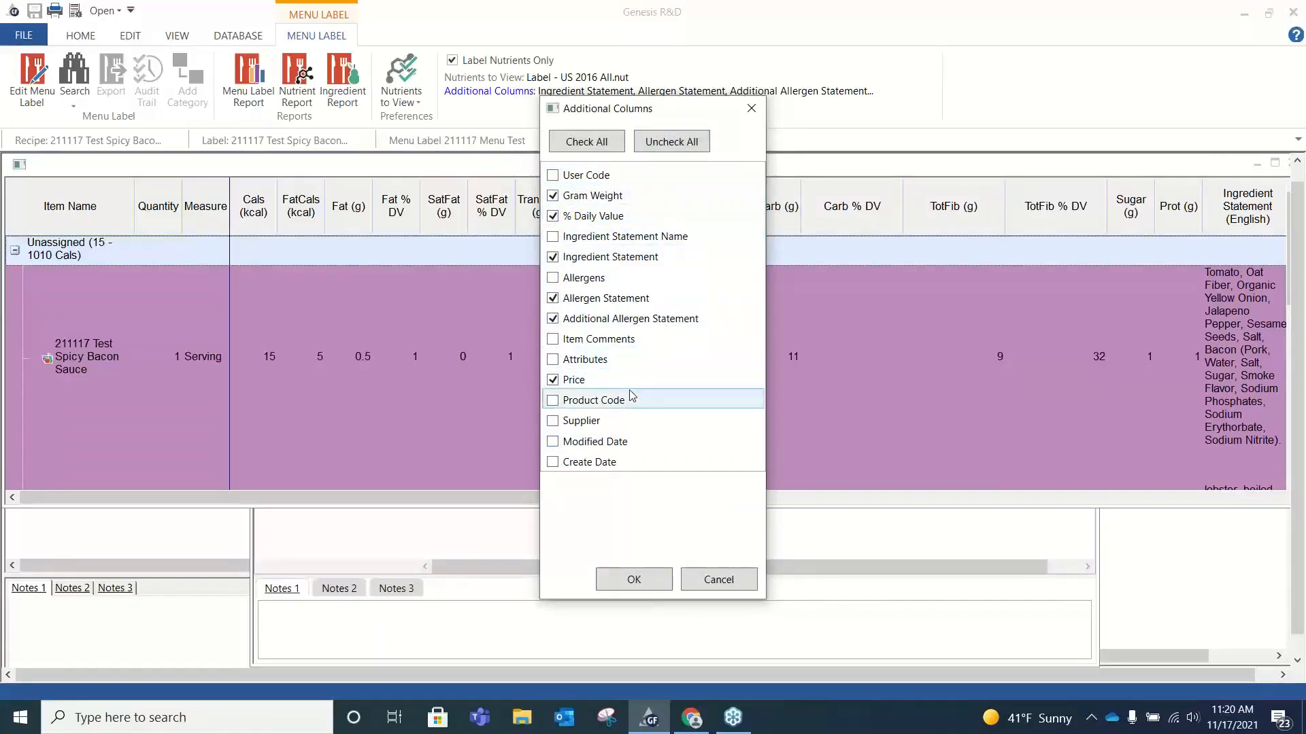
click(553, 298)
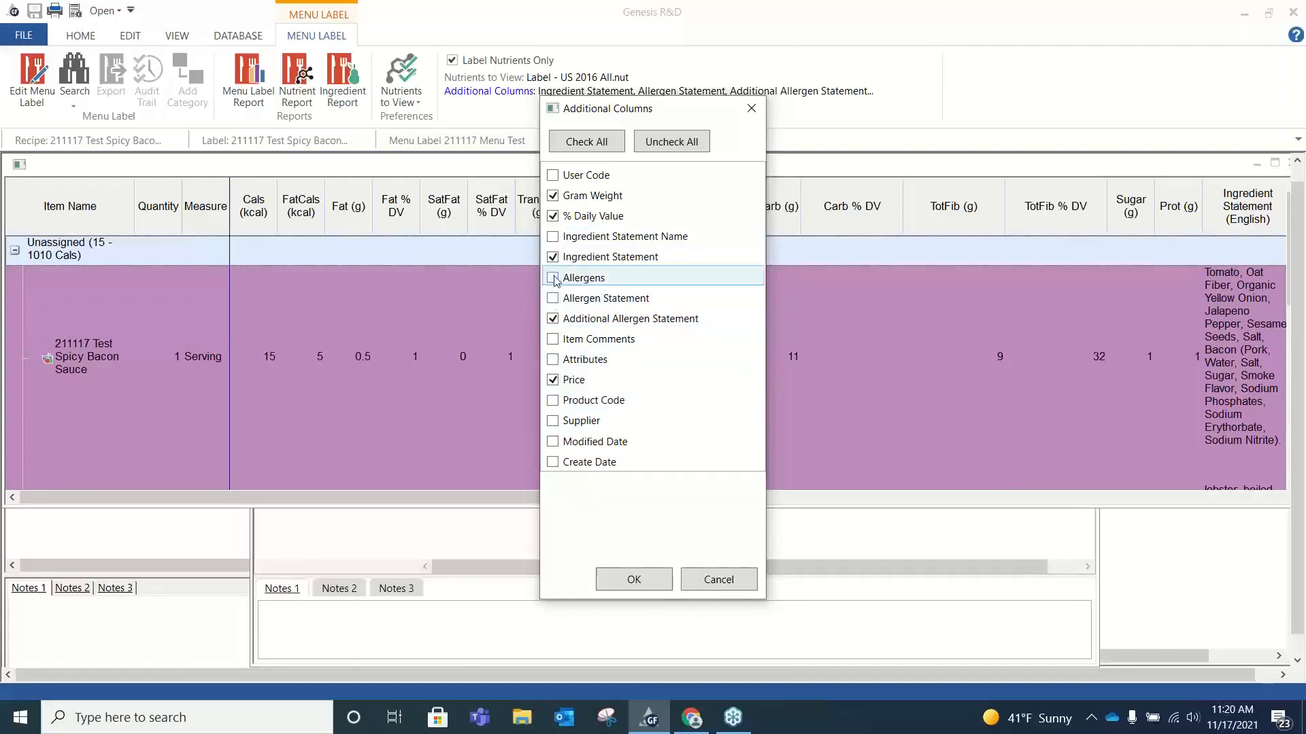
click(554, 279)
click(632, 581)
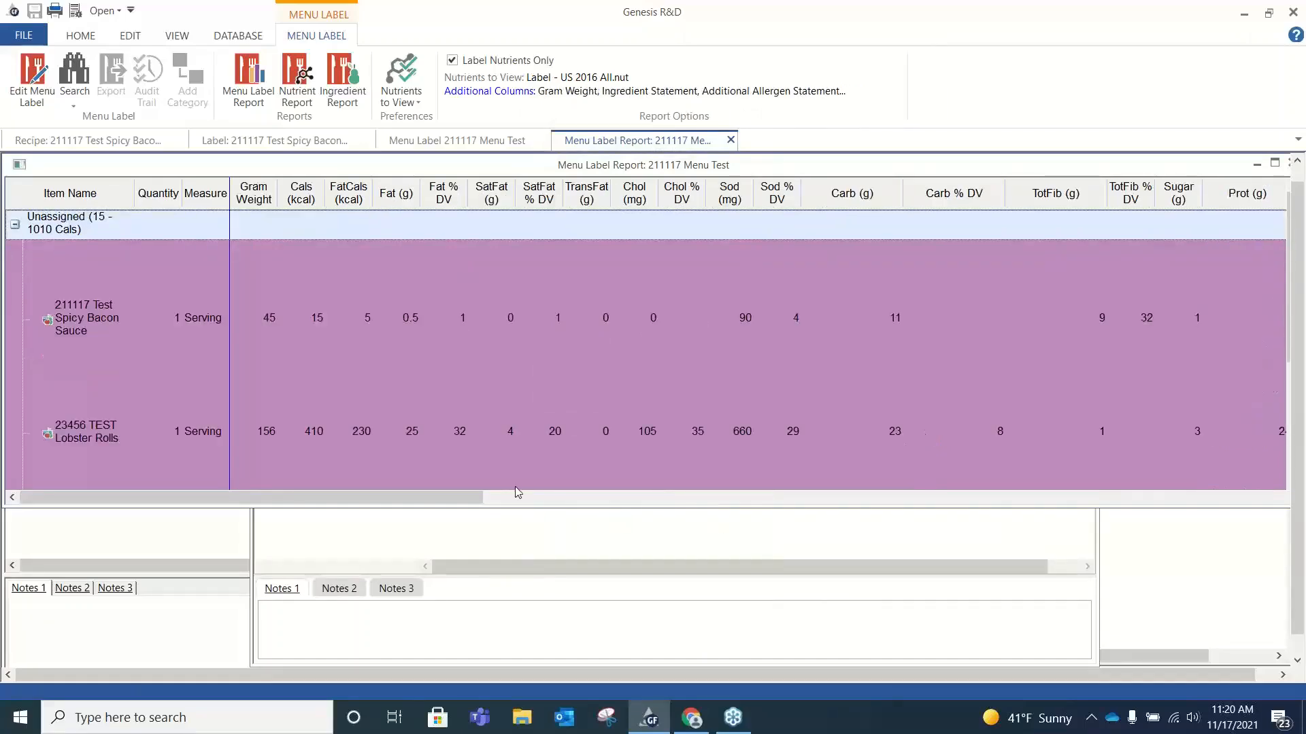
Examine the allergen columns across the report and recheck the list of additional columns without changing it.
drag(477, 497, 1194, 533)
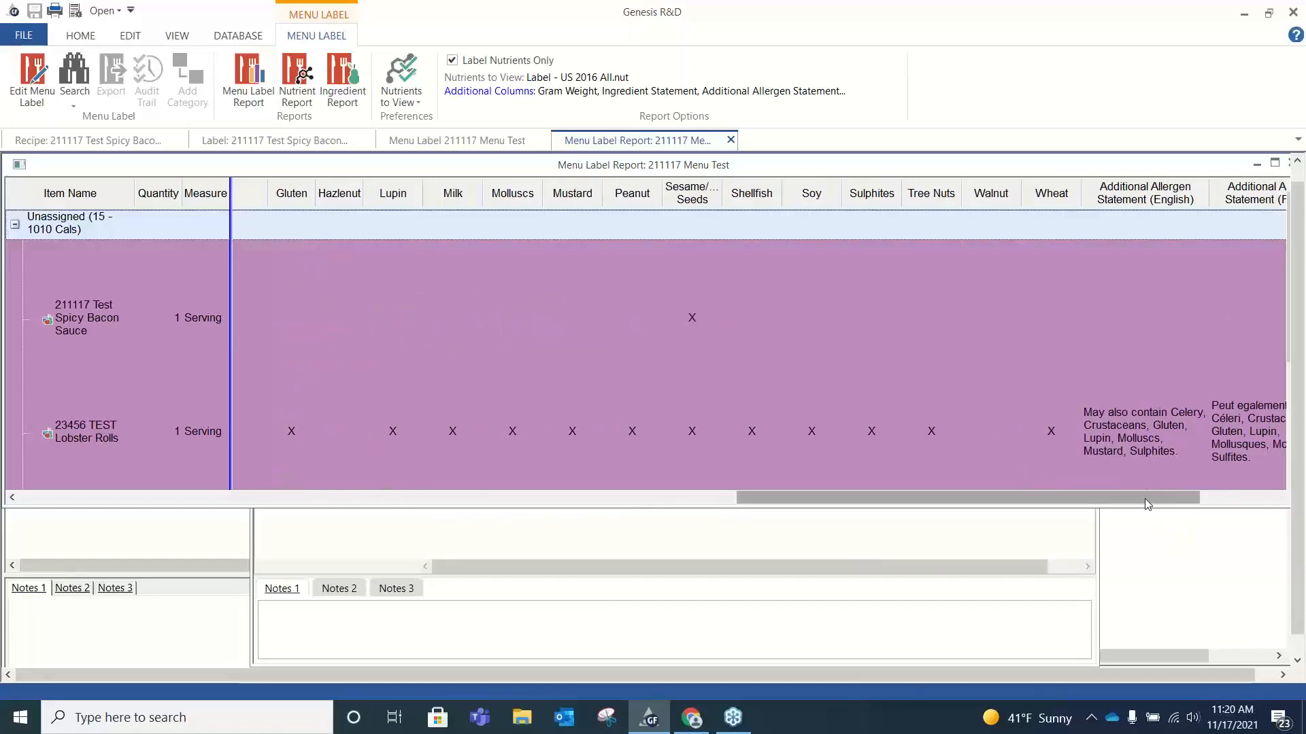
drag(1105, 496, 445, 550)
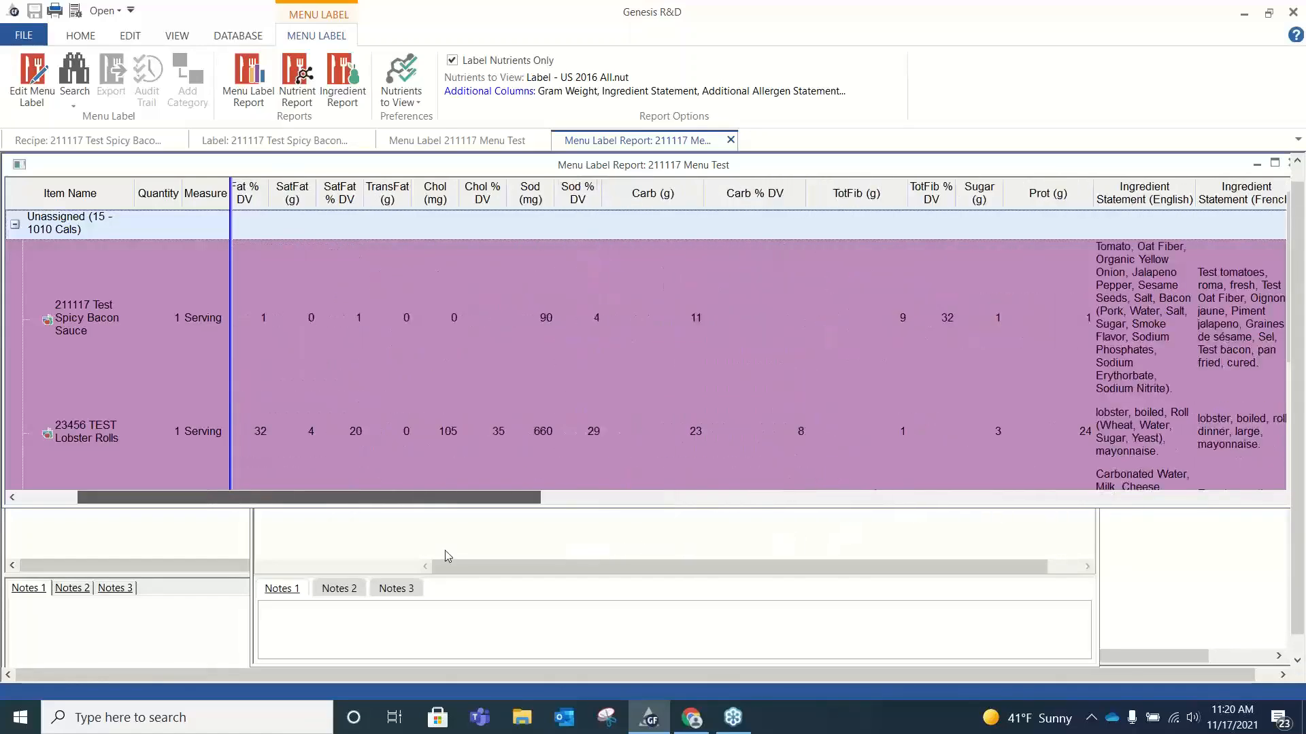
click(507, 91)
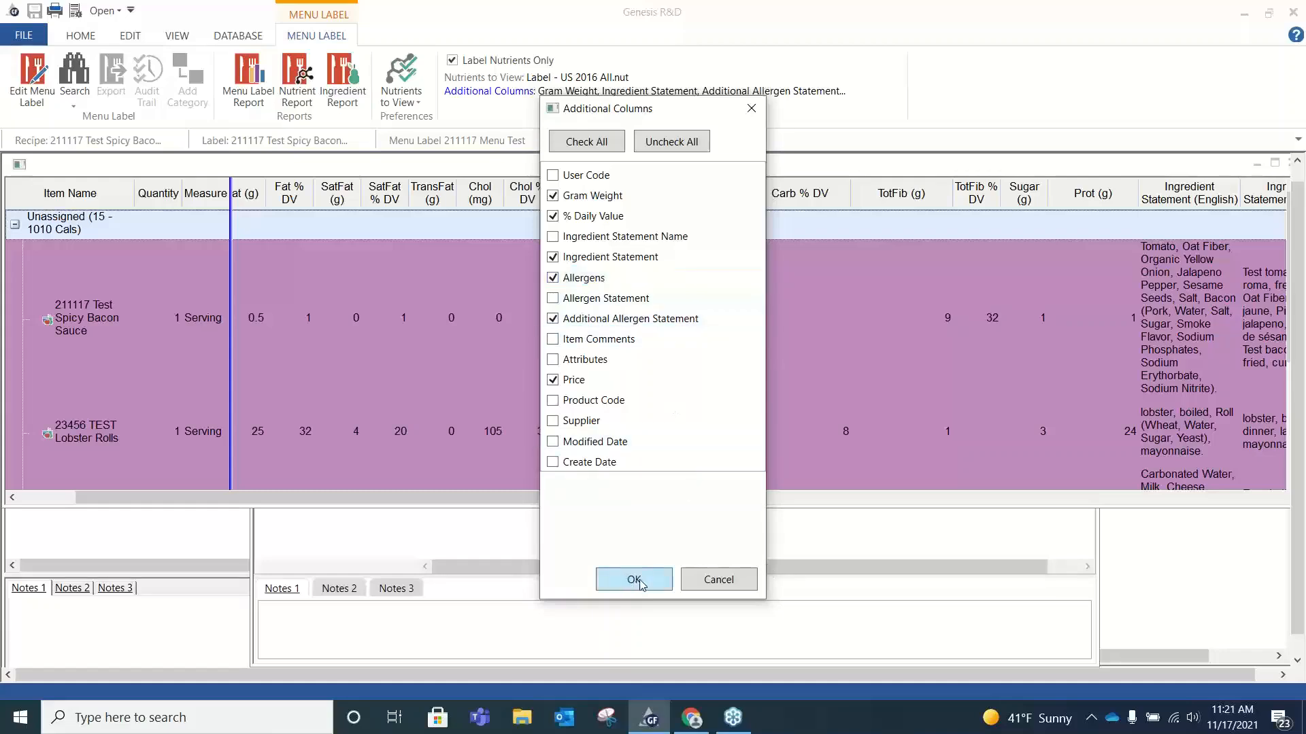
click(752, 110)
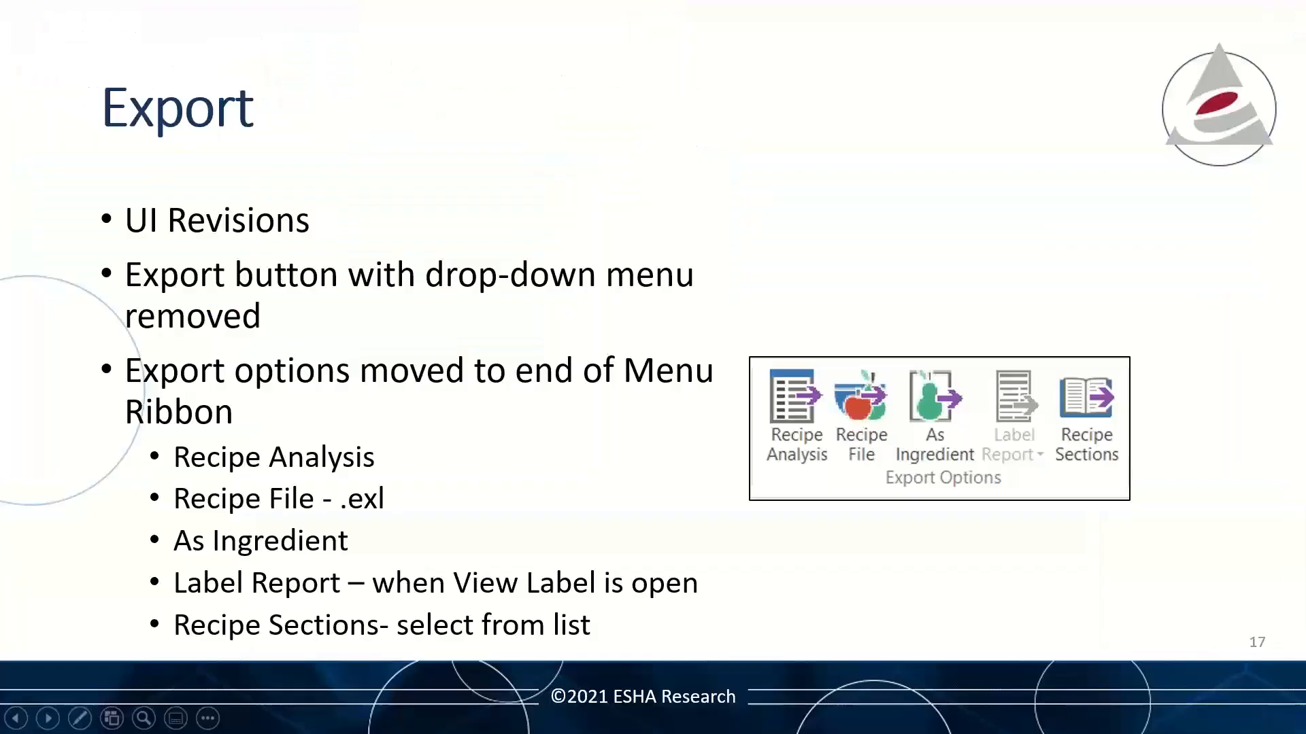
key(Right)
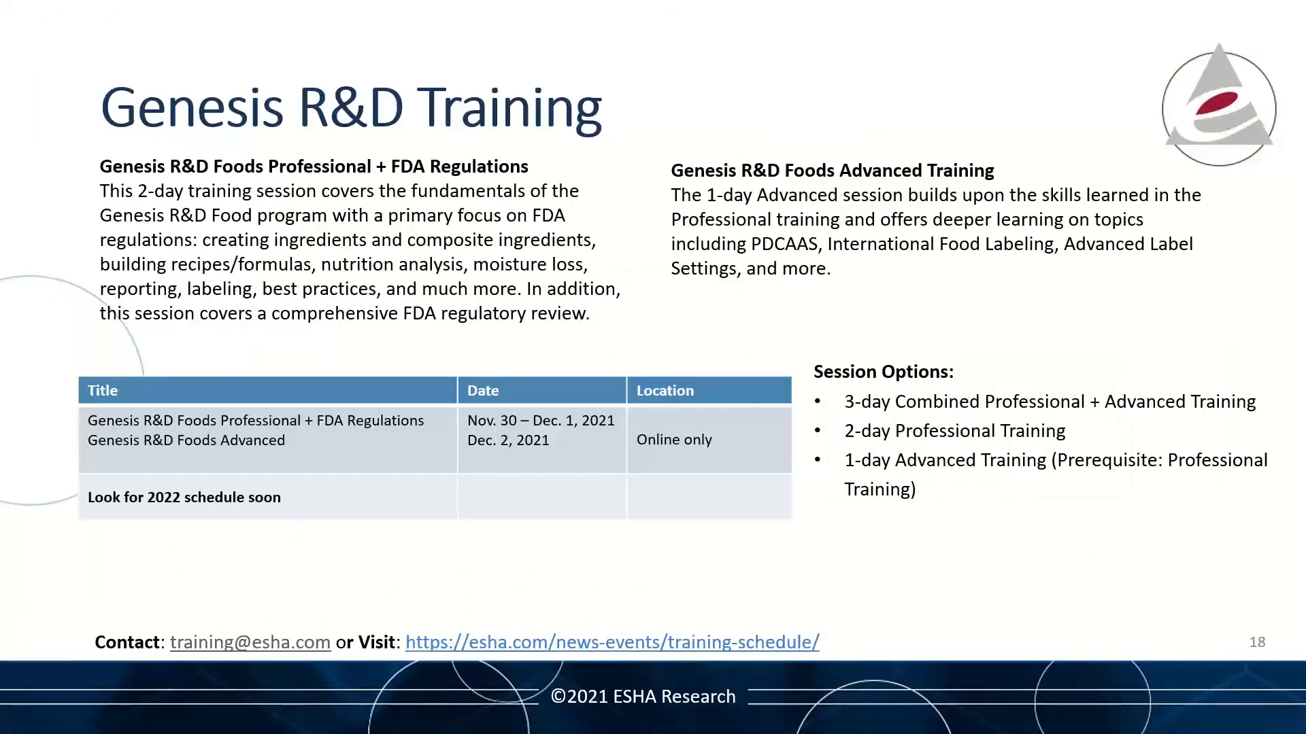